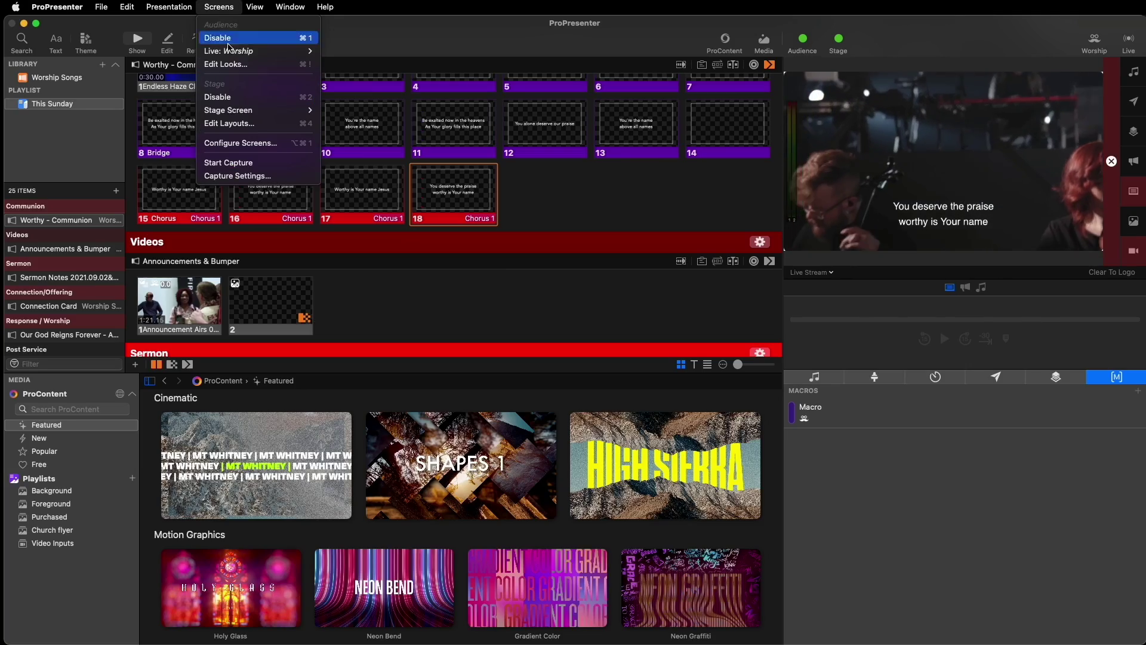
Compare the Worship and Full Screen Video looks, give Full Screen Video a 3.0s transition, and close the editor.
{"action": "left_click", "coordinate": [226, 65]}
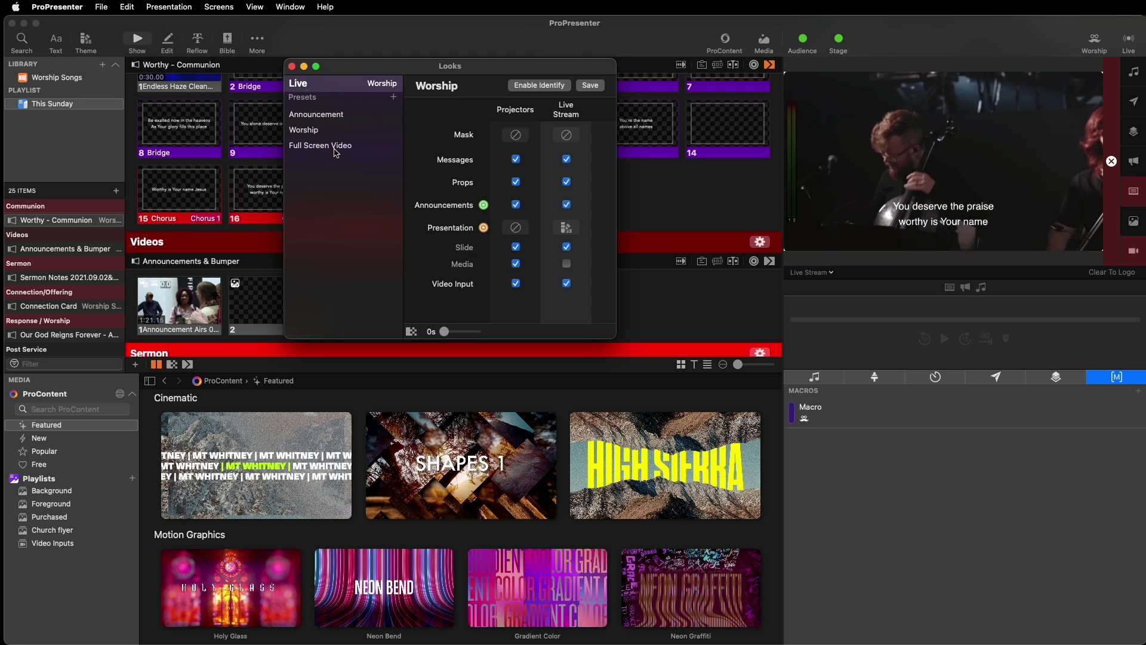
{"action": "left_click", "coordinate": [337, 154]}
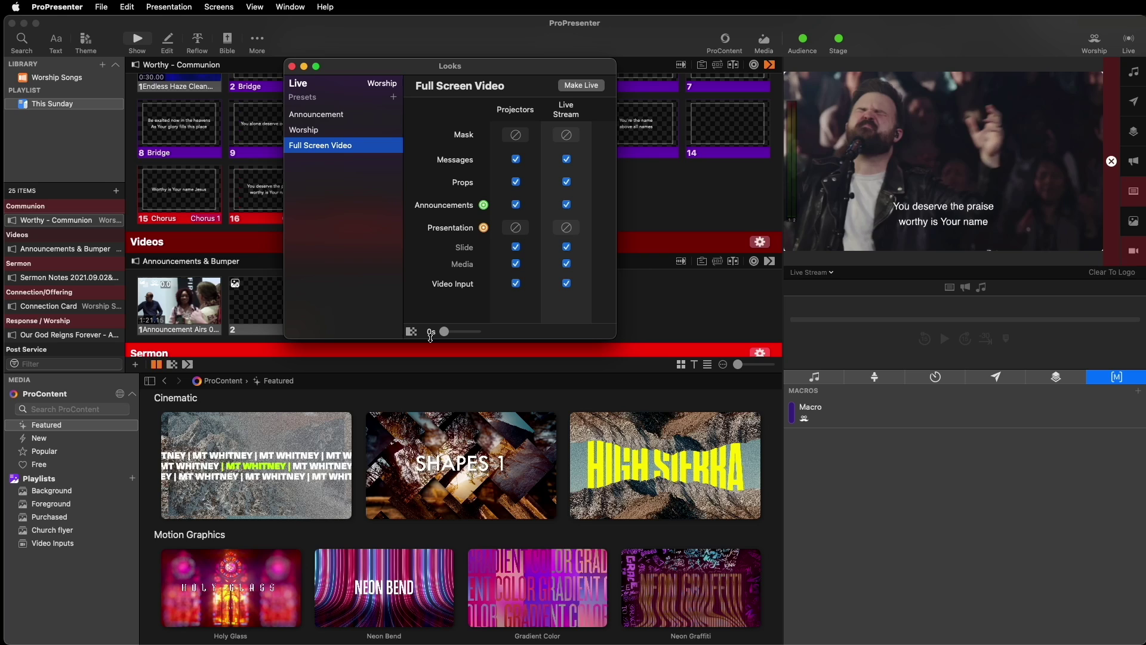
{"action": "left_click", "coordinate": [349, 133]}
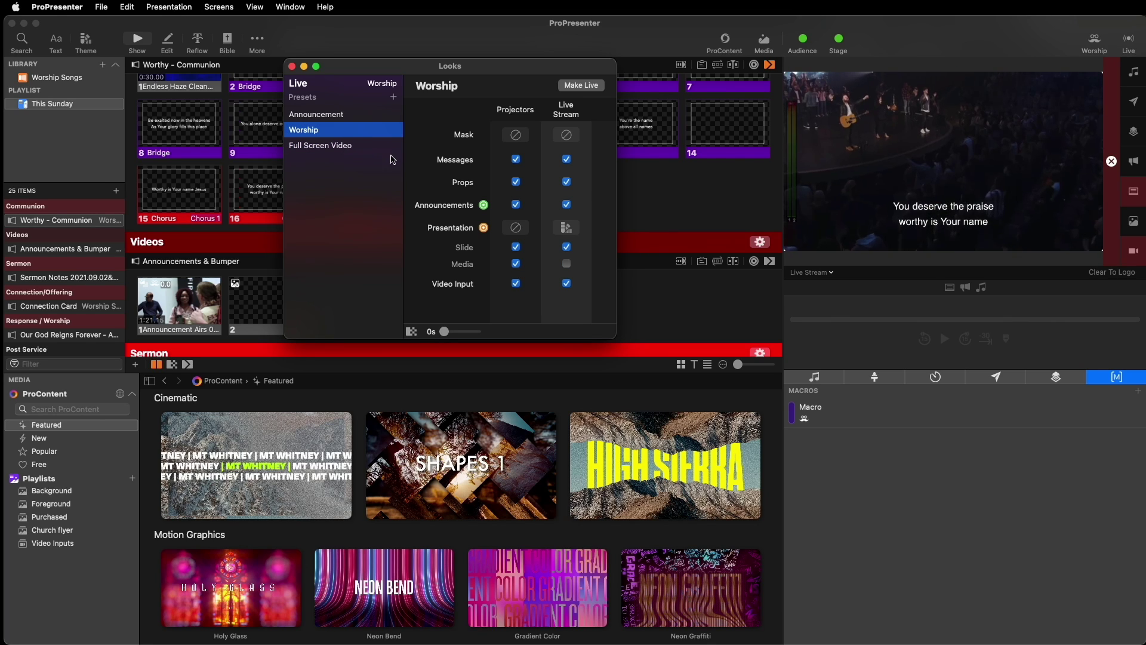
{"action": "left_click", "coordinate": [351, 148]}
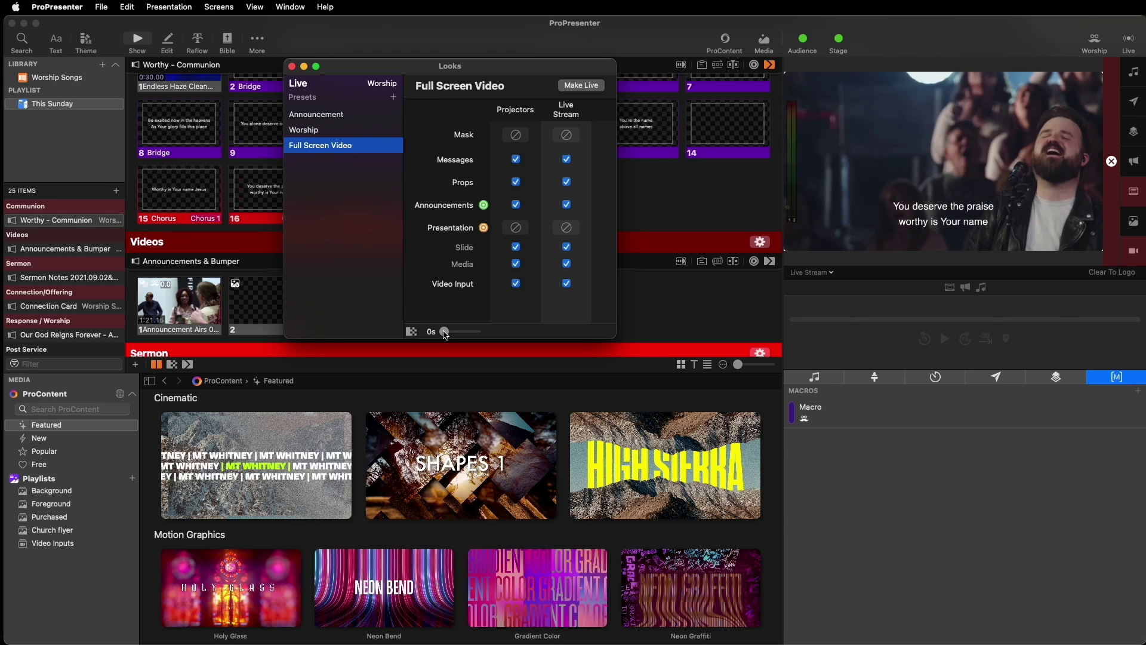
{"action": "left_click_drag", "start_coordinate": [446, 335], "coordinate": [465, 337]}
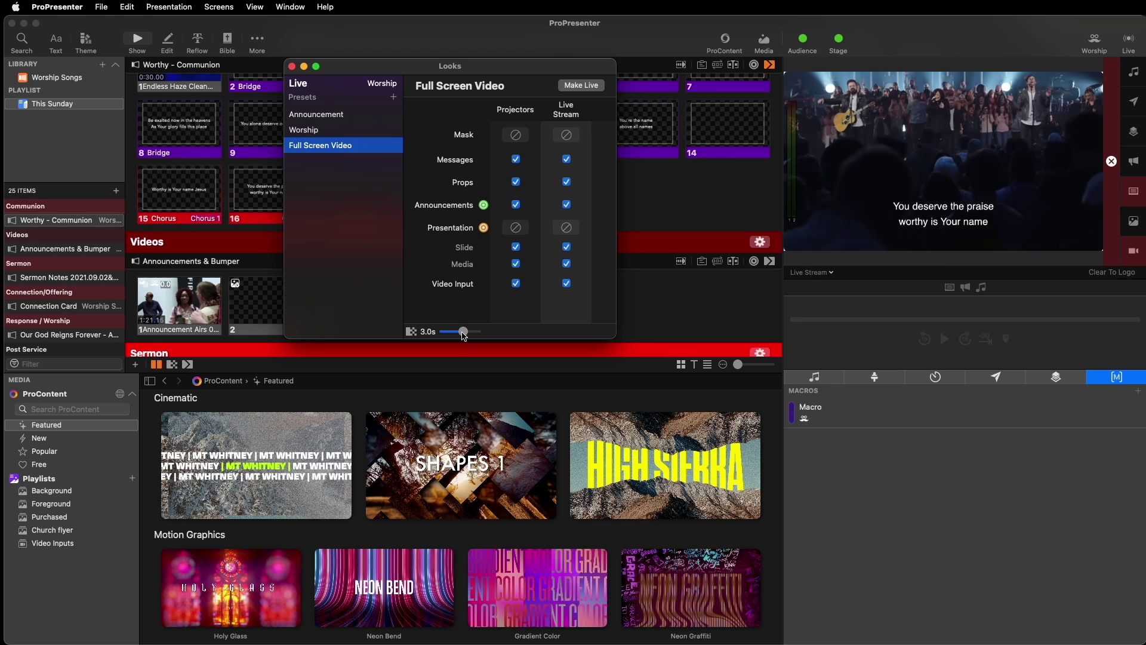
{"action": "left_click", "coordinate": [292, 67]}
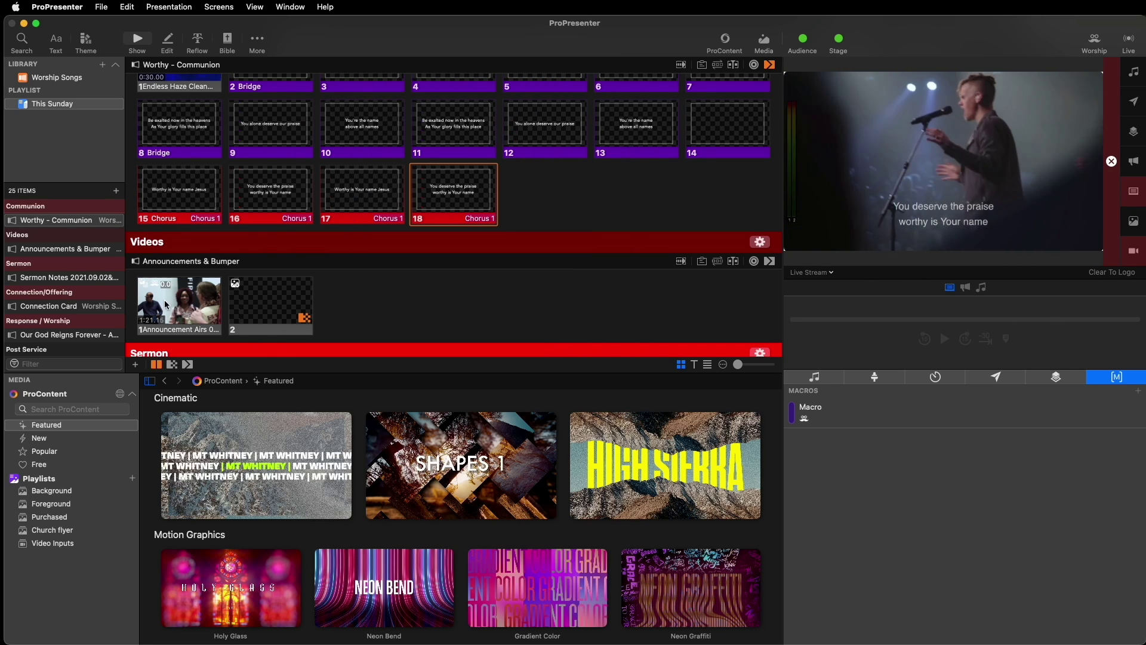
Trigger the first video of the Announcements & Bumper presentation live.
{"action": "left_click", "coordinate": [172, 313]}
{"action": "left_click", "coordinate": [172, 313]}
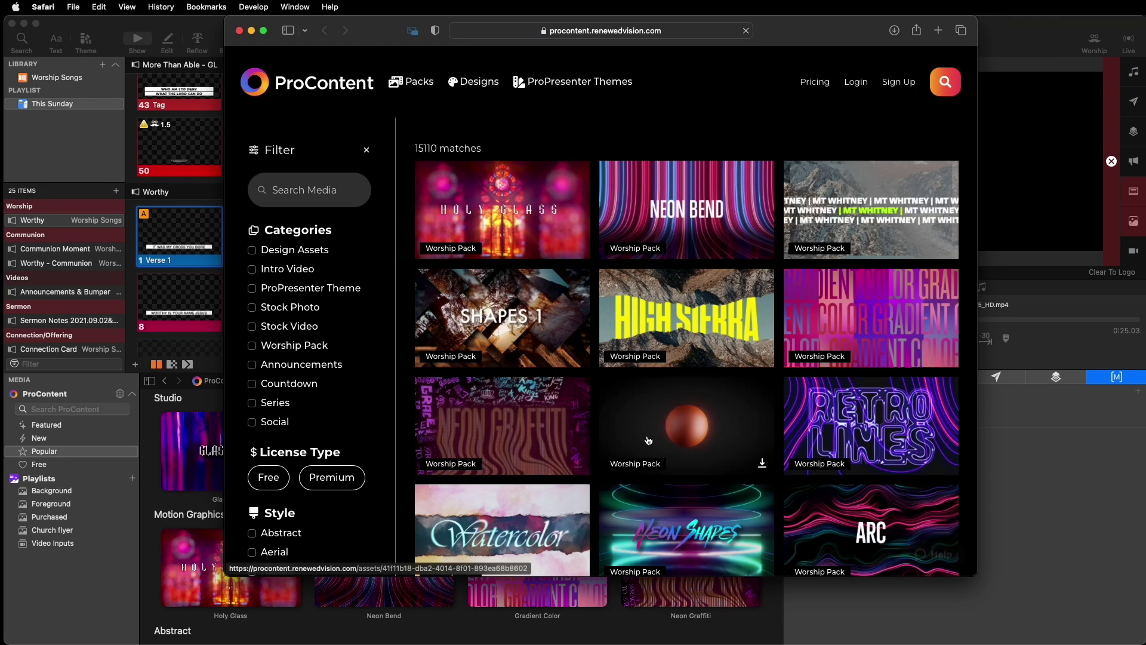
Scroll further through the ProContent worship packs in Safari, then close the Safari window.
{"action": "scroll", "coordinate": [646, 434], "scroll_direction": "down", "scroll_amount": 10}
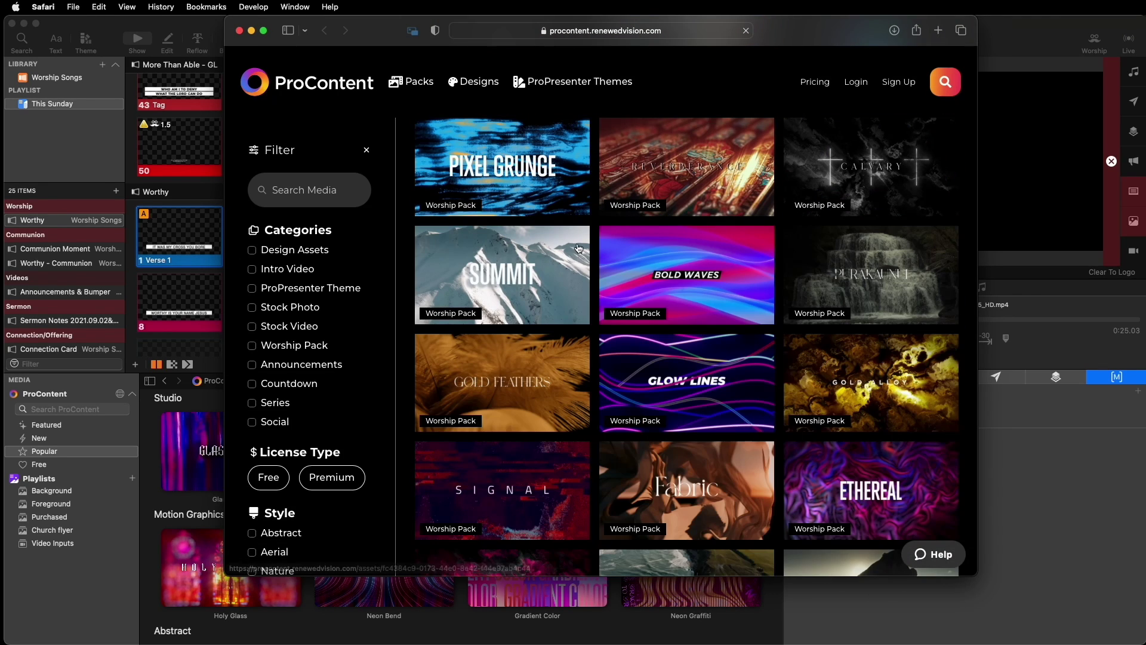
{"action": "left_click", "coordinate": [240, 31]}
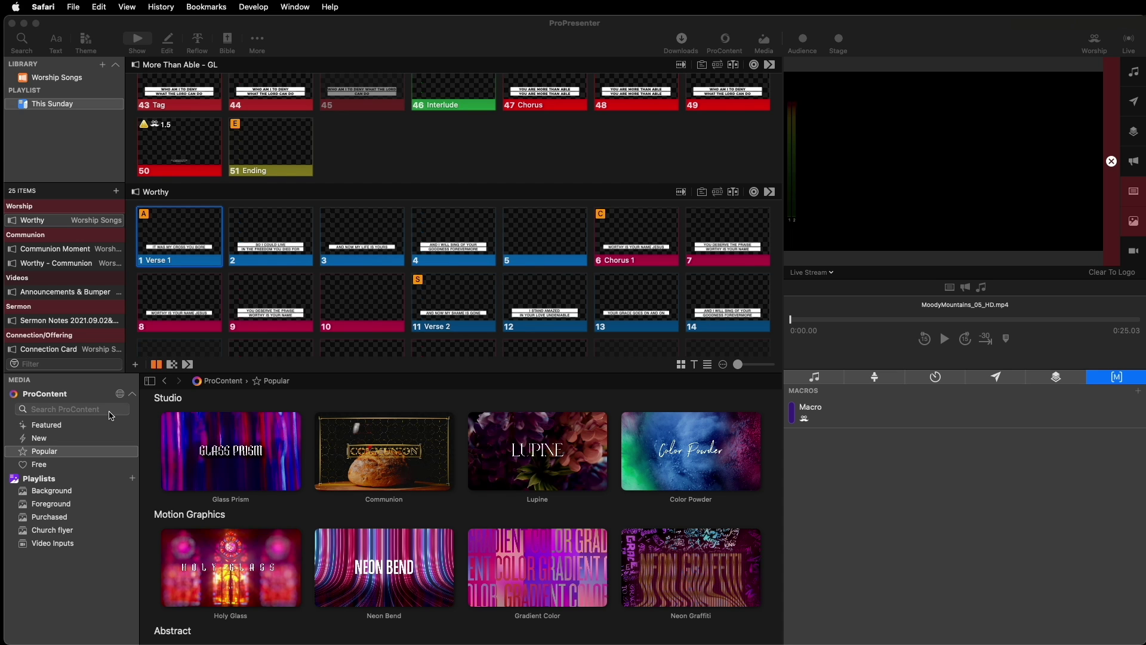
Search ProContent for 'bright' and download a Heaven Mountains loop onto Our God Reigns Forever.
{"action": "left_click", "coordinate": [110, 412]}
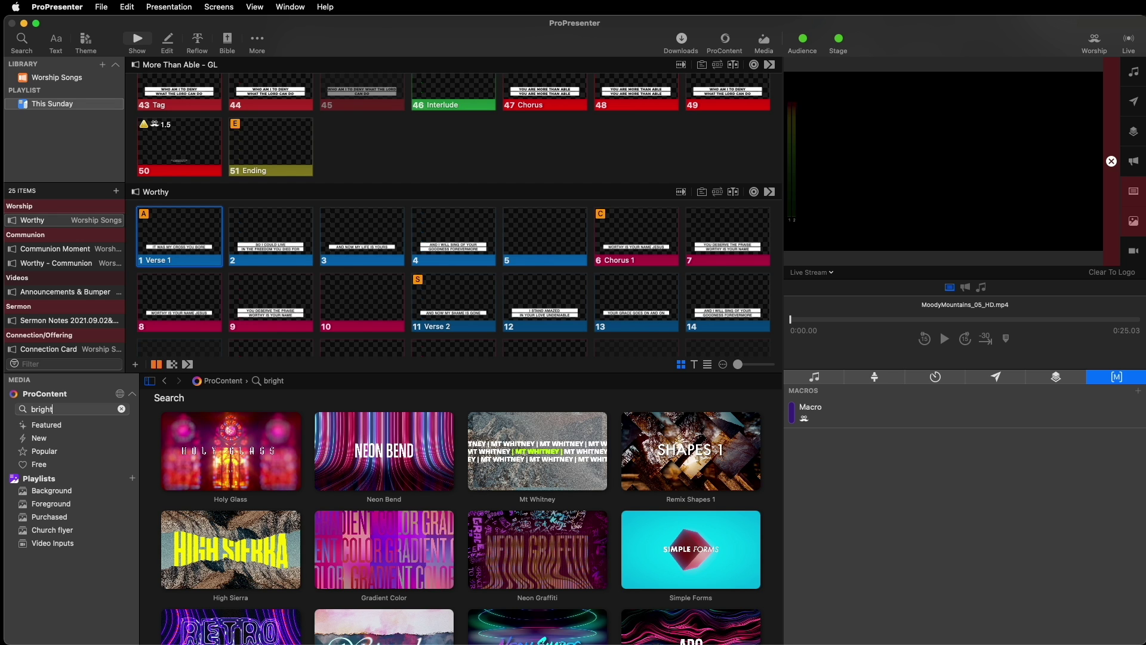
{"action": "type", "text": "bright"}
{"action": "key", "text": "Return"}
{"action": "scroll", "coordinate": [468, 517], "scroll_direction": "down", "scroll_amount": 5}
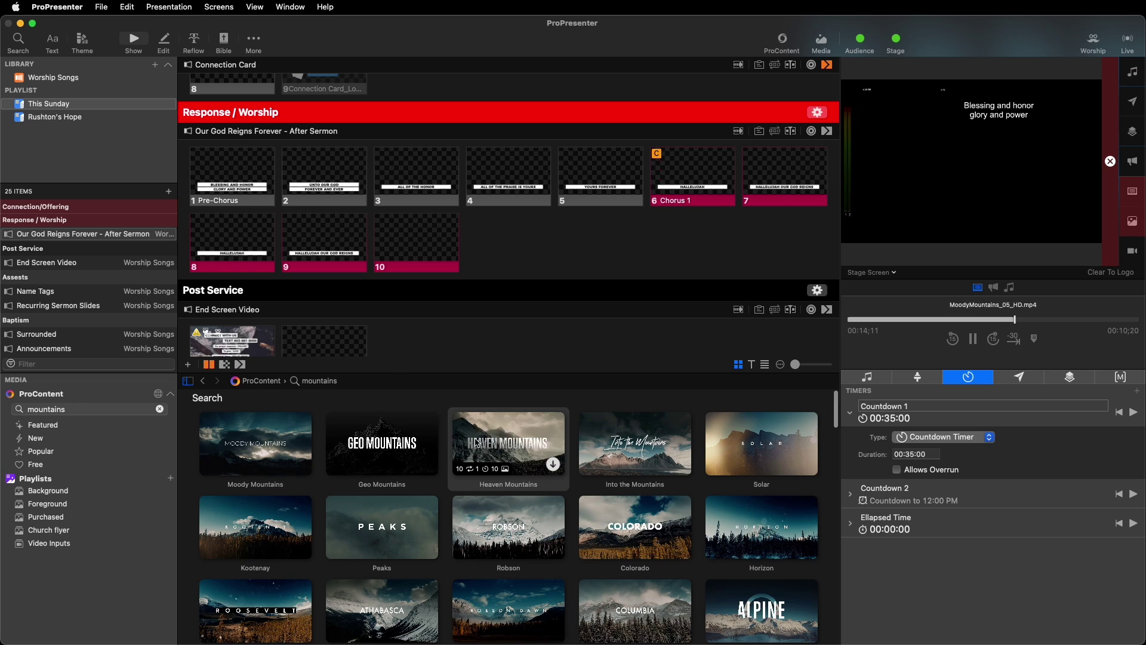
{"action": "left_click", "coordinate": [477, 442]}
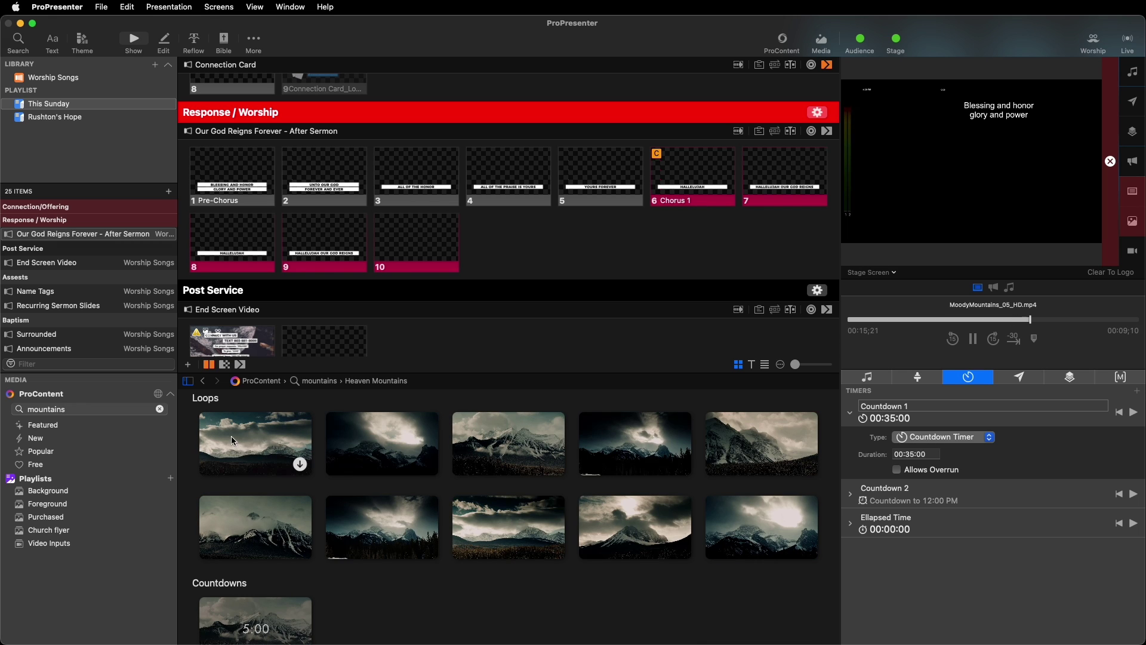
{"action": "left_click_drag", "start_coordinate": [249, 439], "coordinate": [191, 174]}
{"action": "left_click", "coordinate": [637, 430]}
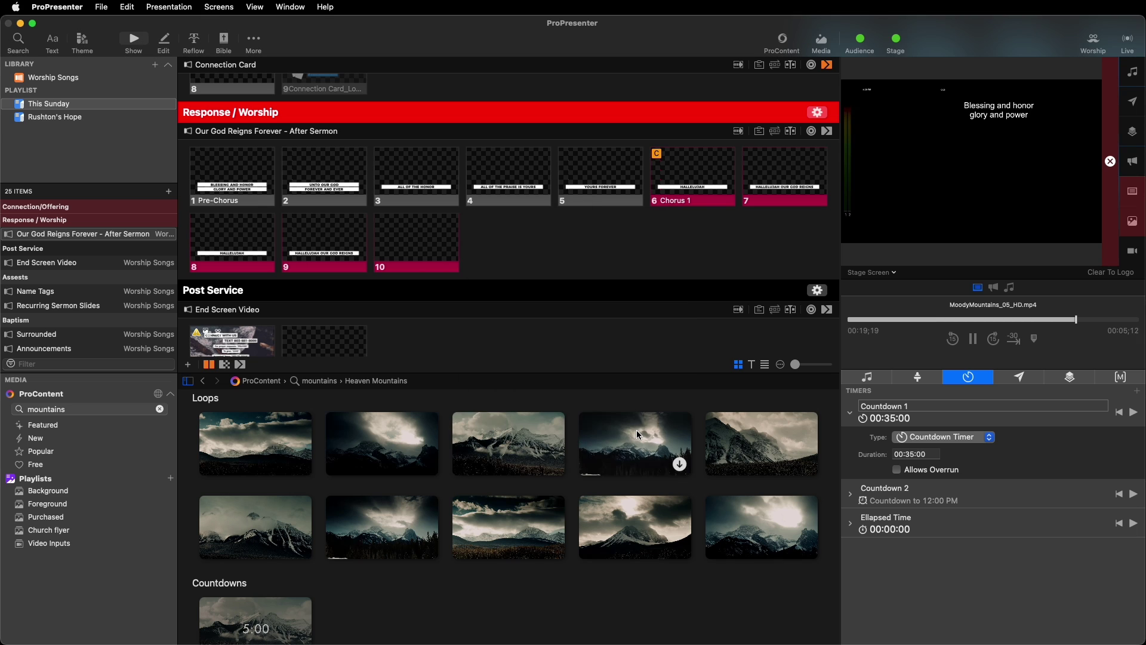
Play the mountain video slide, then show the Pre-Chorus and slide 3 lyrics over it.
{"action": "left_click", "coordinate": [224, 186]}
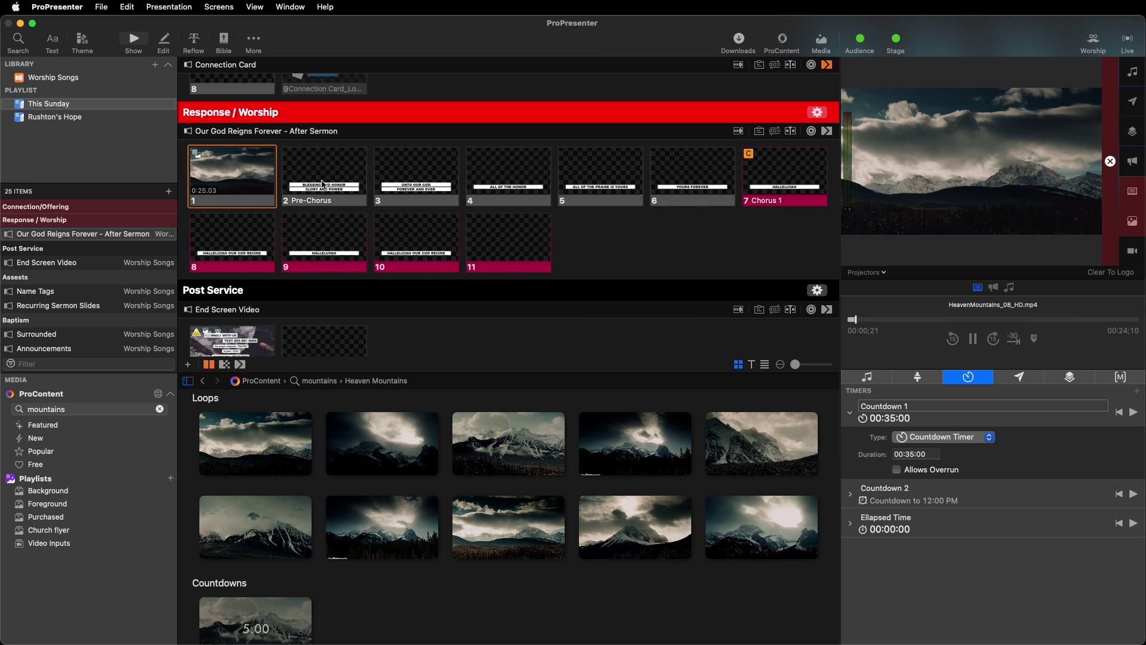
{"action": "left_click", "coordinate": [323, 184]}
{"action": "left_click", "coordinate": [399, 192]}
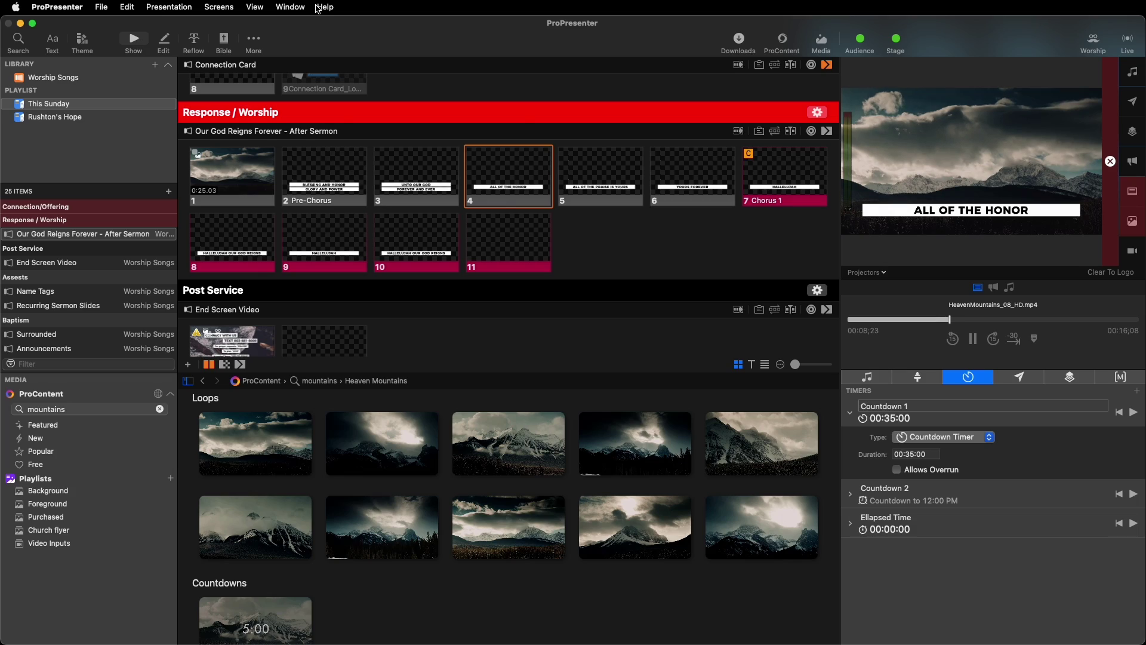
Open Help > Submit Feedback, attach a crash report, and cancel the file chooser.
{"action": "left_click", "coordinate": [323, 8]}
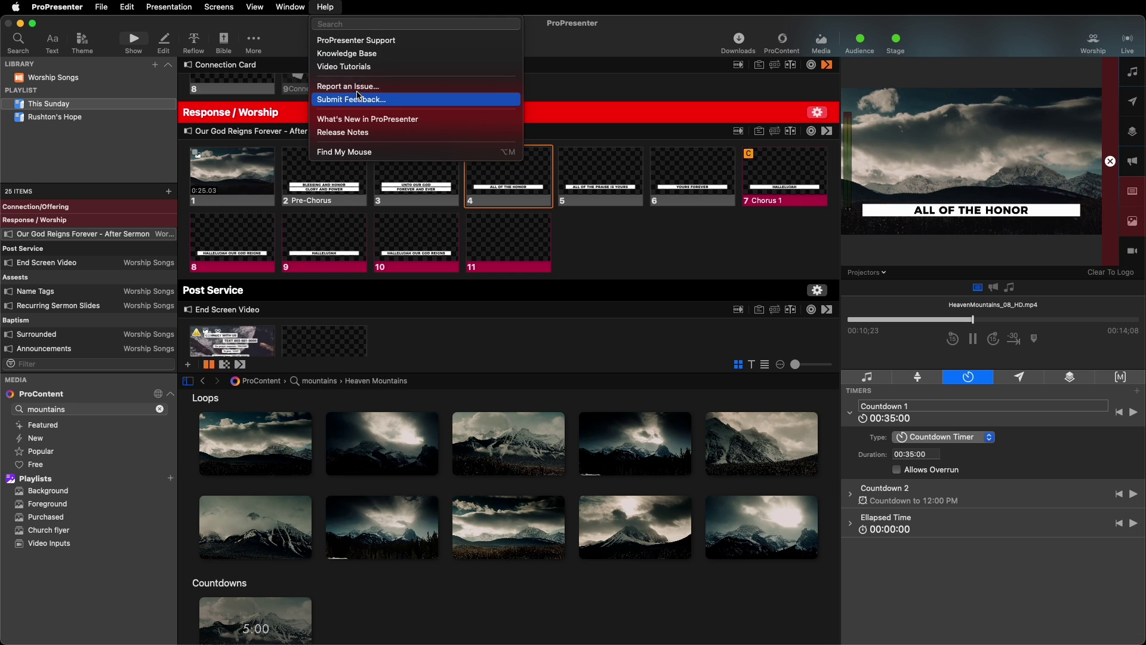
{"action": "left_click", "coordinate": [360, 87]}
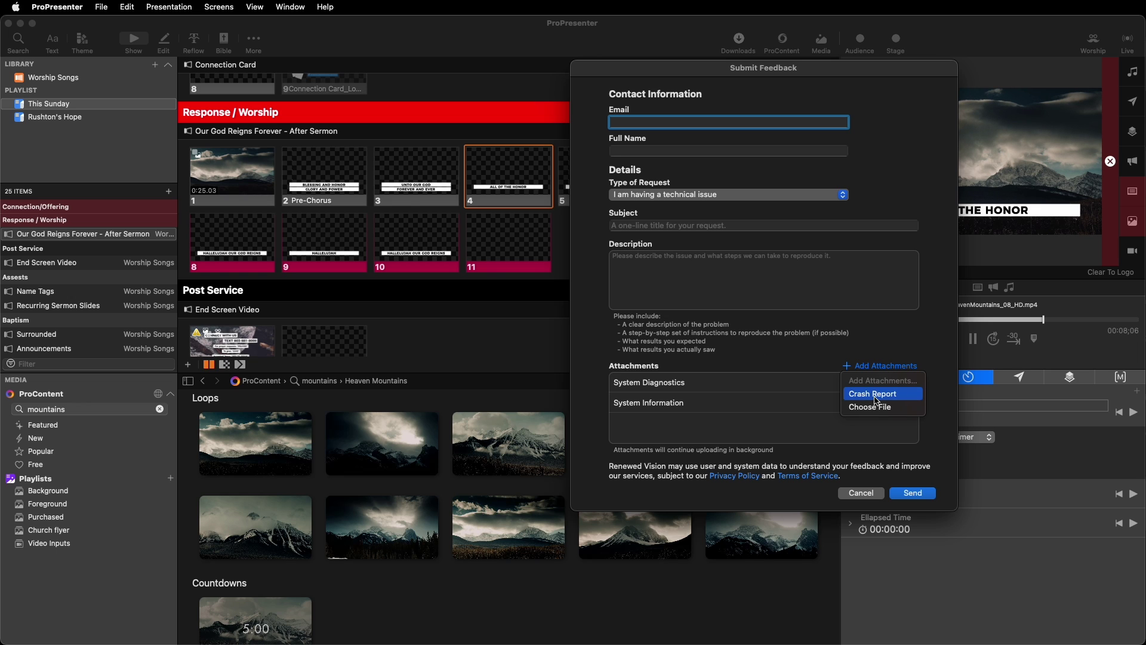
{"action": "left_click", "coordinate": [875, 397]}
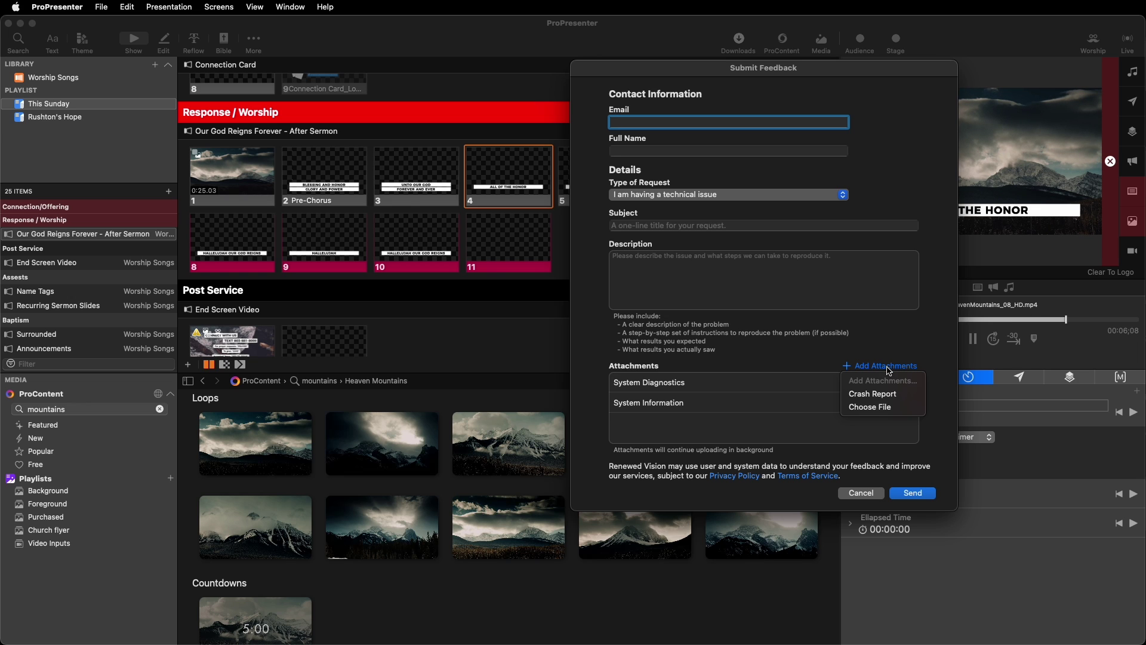
{"action": "left_click", "coordinate": [880, 409]}
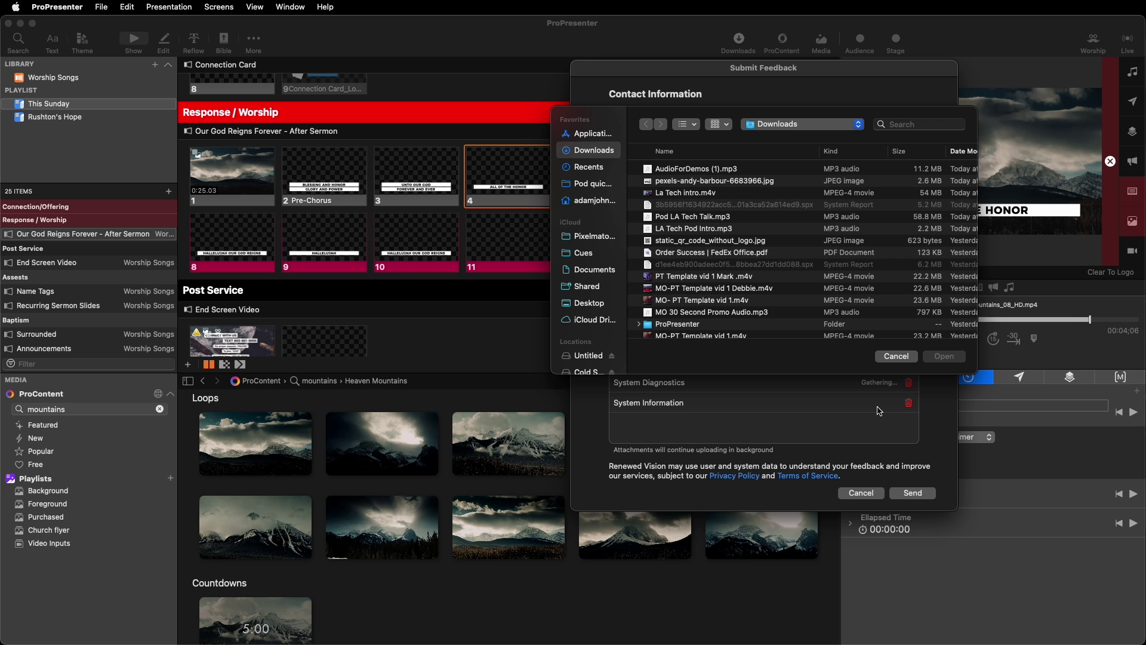
{"action": "left_click", "coordinate": [904, 358]}
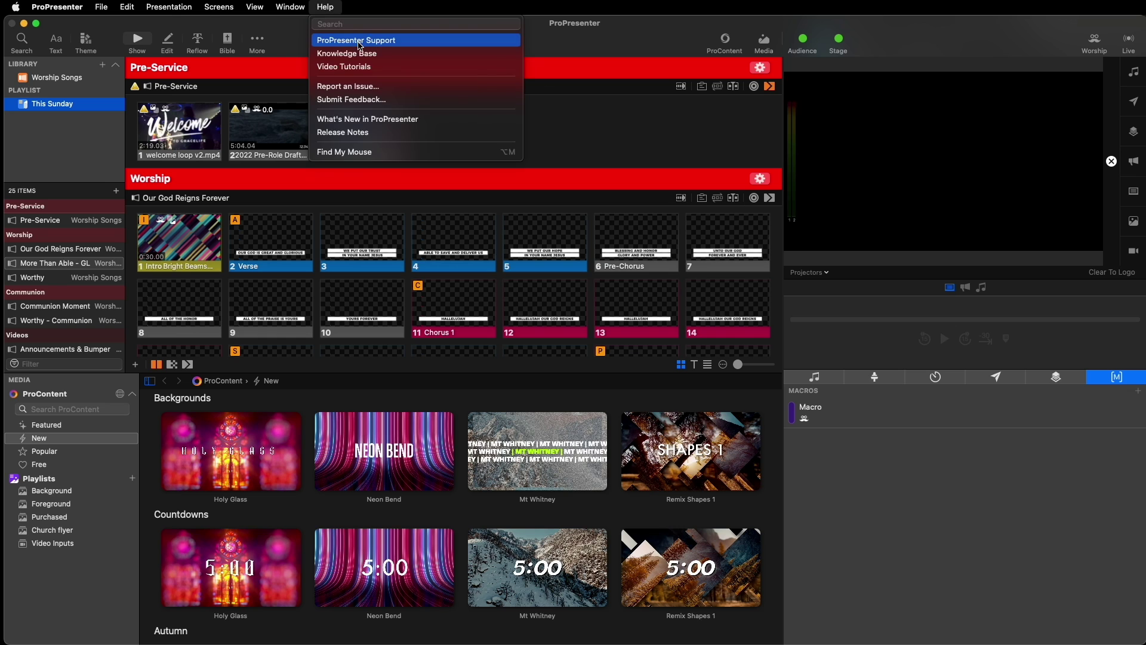
Open the ProPresenter Support website from the Help menu.
{"action": "left_click", "coordinate": [351, 38]}
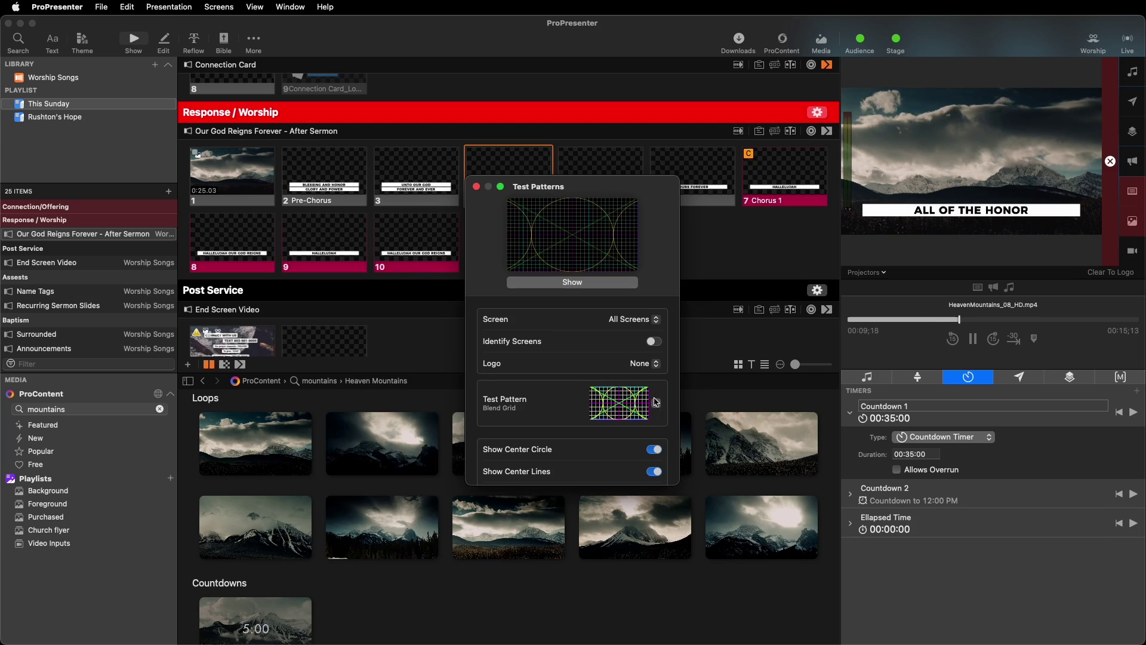
Show the Audio Video Sync test pattern on the outputs with SyncMaster delay at 0 frames.
{"action": "left_click", "coordinate": [655, 402]}
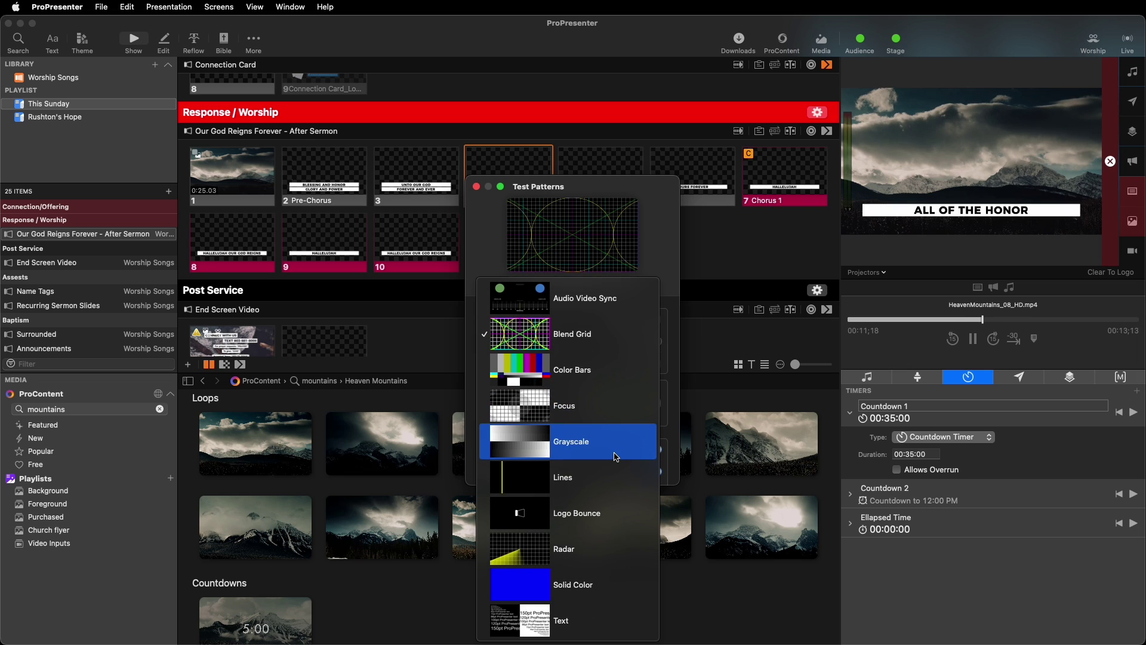
{"action": "left_click", "coordinate": [594, 309]}
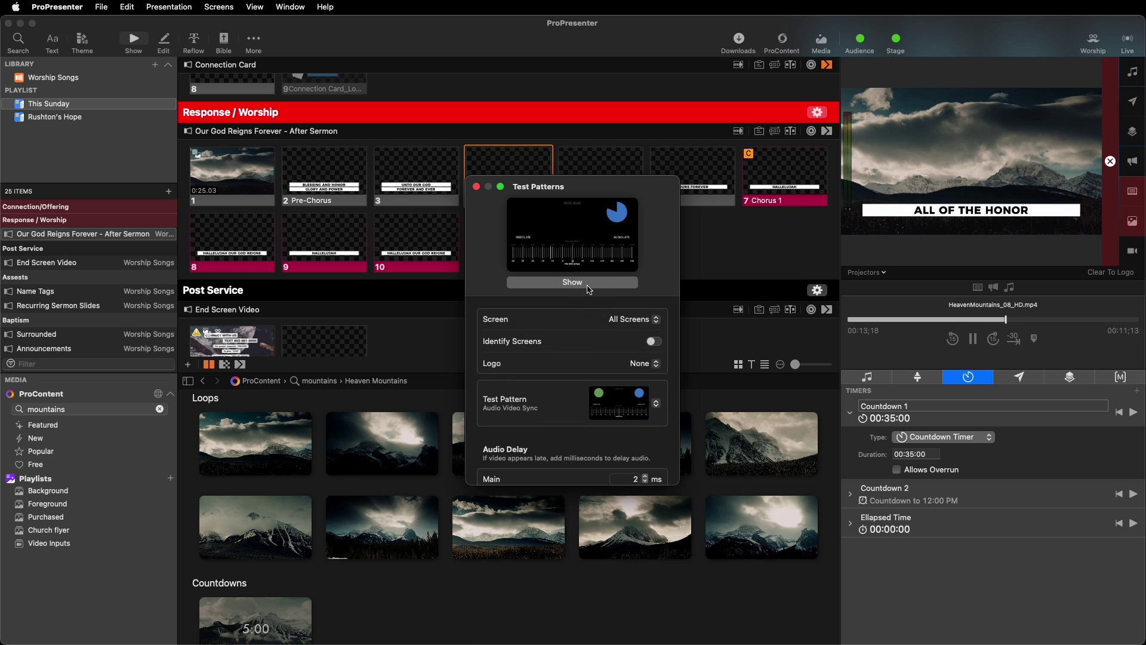
{"action": "left_click", "coordinate": [572, 282]}
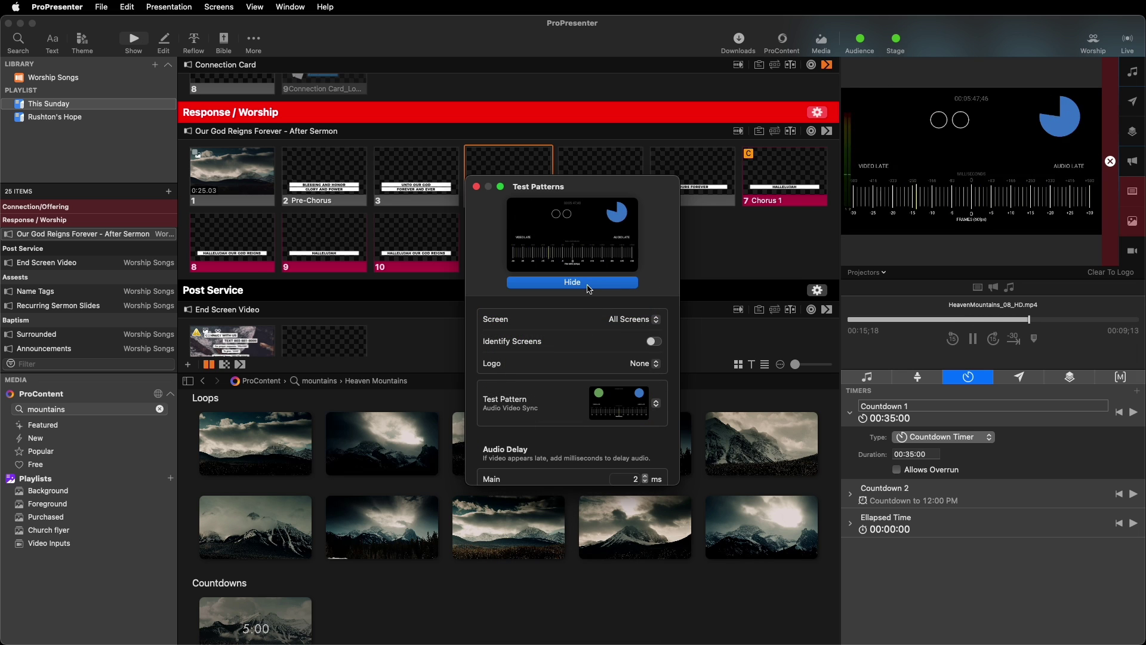
{"action": "scroll", "coordinate": [645, 418], "scroll_direction": "down", "scroll_amount": 3}
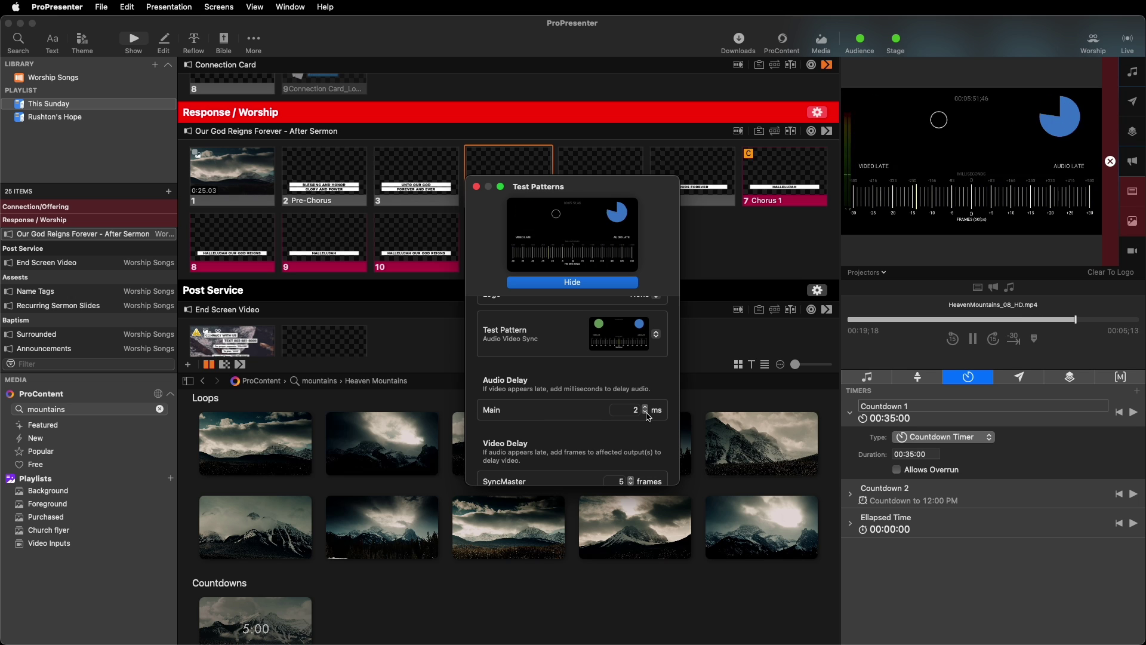
{"action": "scroll", "coordinate": [609, 456], "scroll_direction": "down", "scroll_amount": 2}
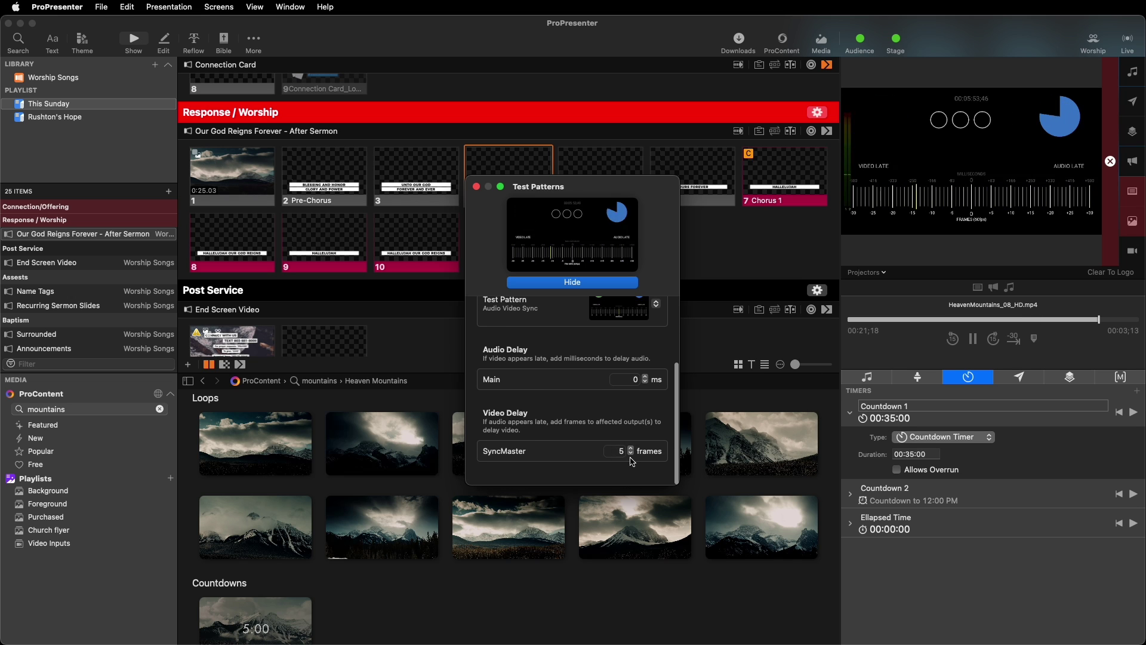
{"action": "left_click", "coordinate": [631, 454]}
{"action": "left_click", "coordinate": [631, 454]}
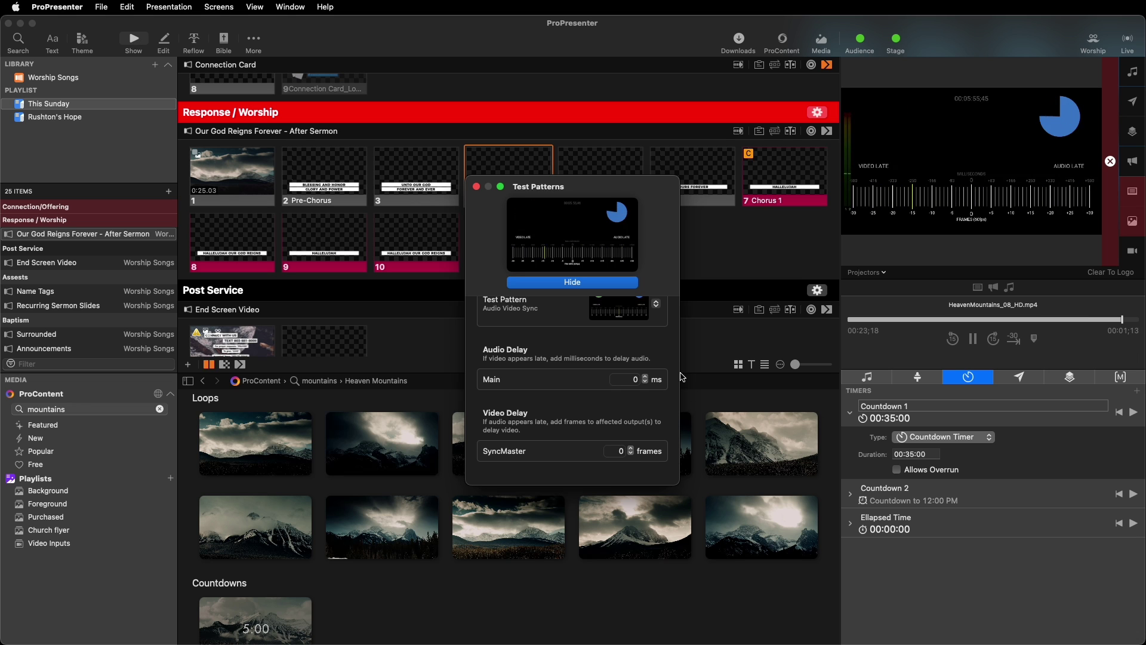
Cycle the test pattern through Radar, Text and Lines, ending on Logo Bounce.
{"action": "left_click", "coordinate": [656, 304]}
{"action": "left_click", "coordinate": [591, 545]}
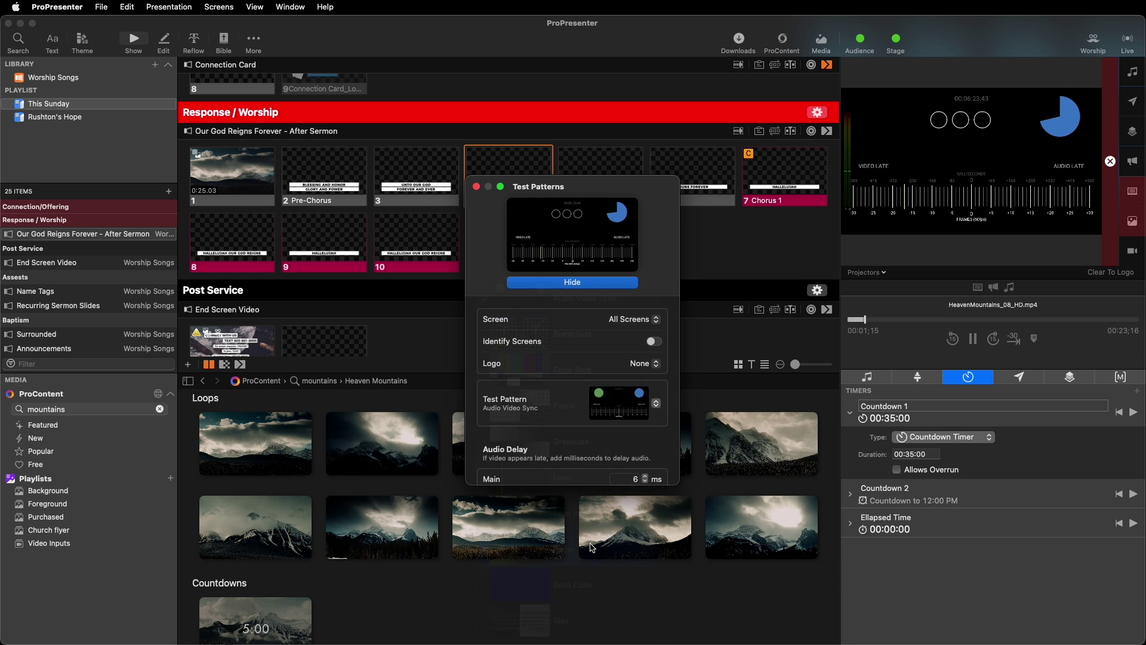
{"action": "left_click", "coordinate": [656, 403]}
{"action": "left_click", "coordinate": [561, 474]}
{"action": "left_click", "coordinate": [656, 403]}
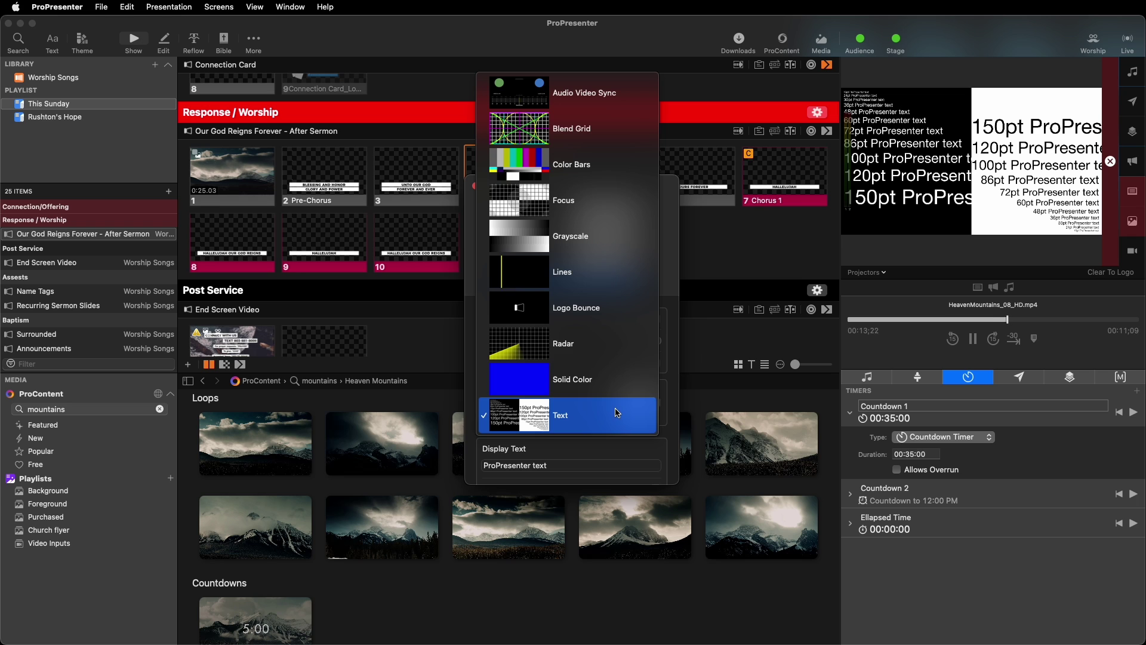
{"action": "left_click", "coordinate": [612, 287]}
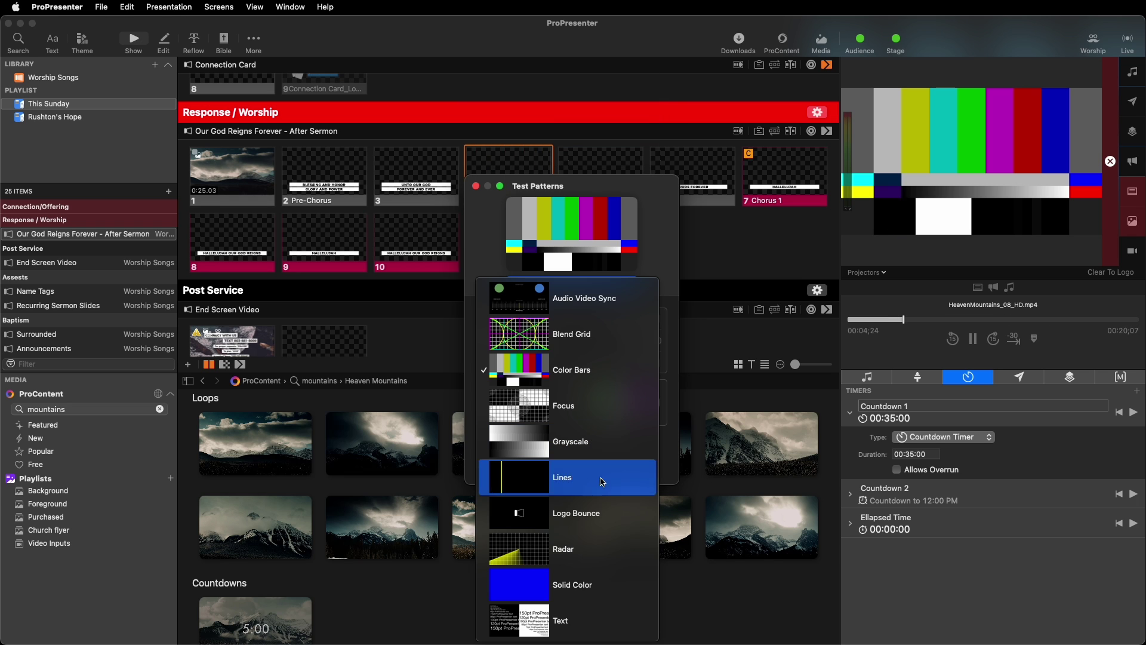
{"action": "left_click", "coordinate": [595, 503]}
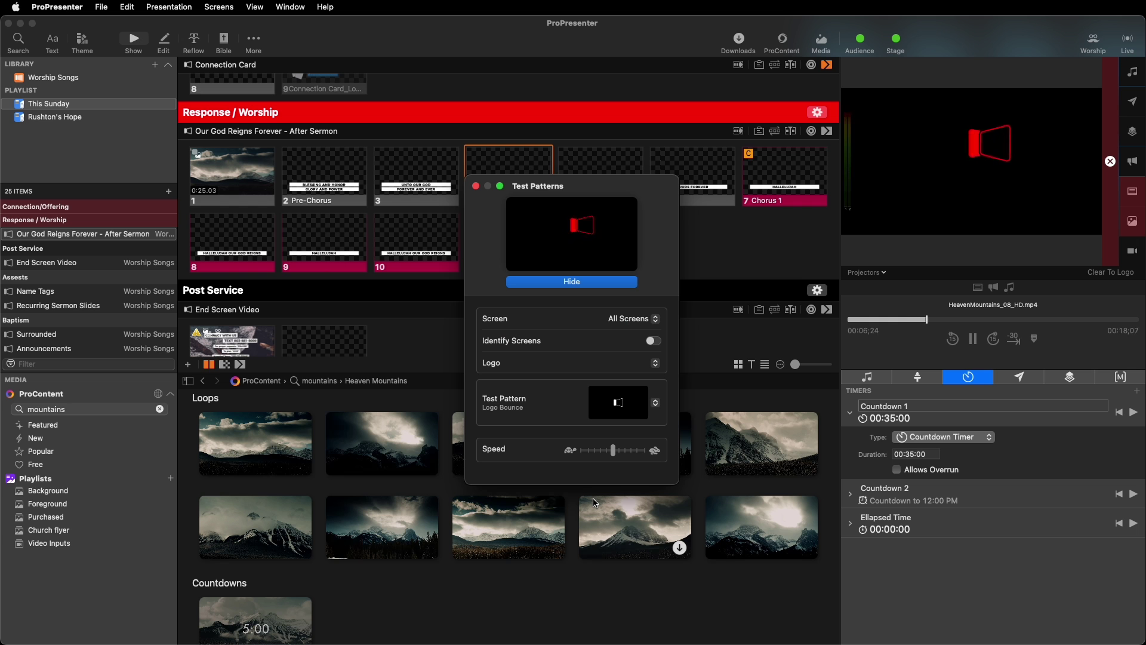